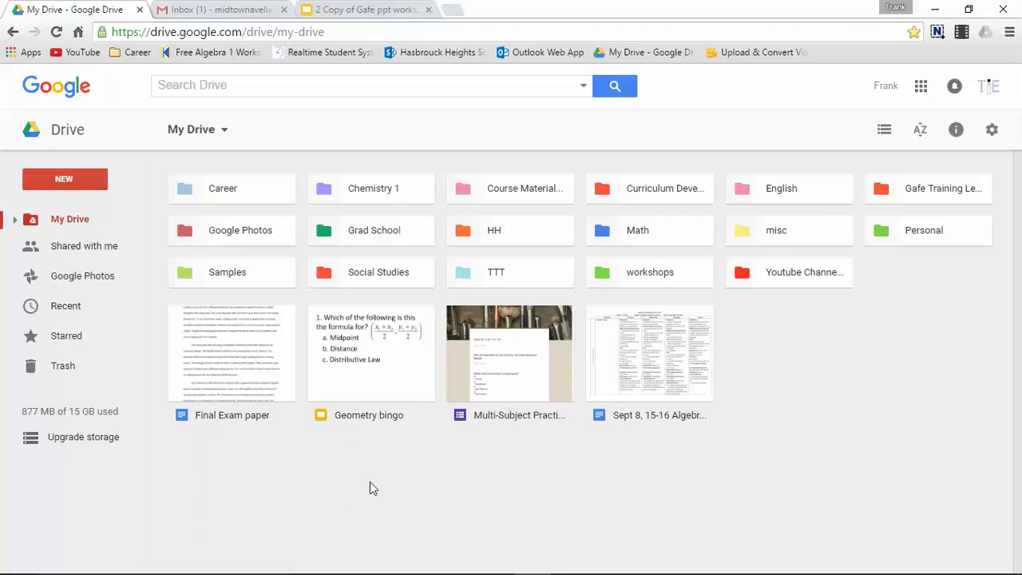
Step: Share the Final Exam paper with the contact's Gmail address, giving "Can edit" access, and send the invitation
{"action": "left_click", "coordinate": [251, 368]}
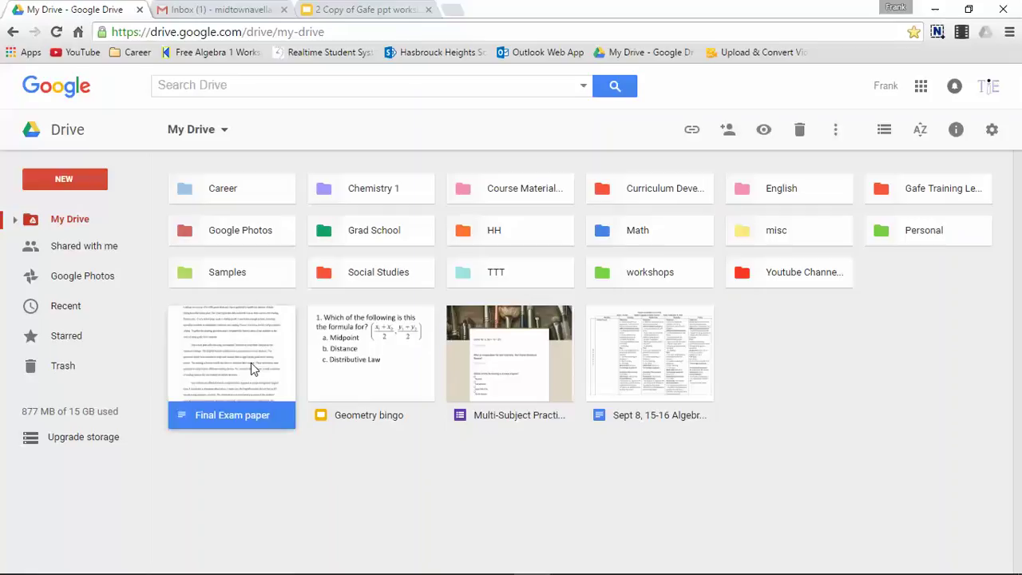
{"action": "left_click", "coordinate": [727, 131]}
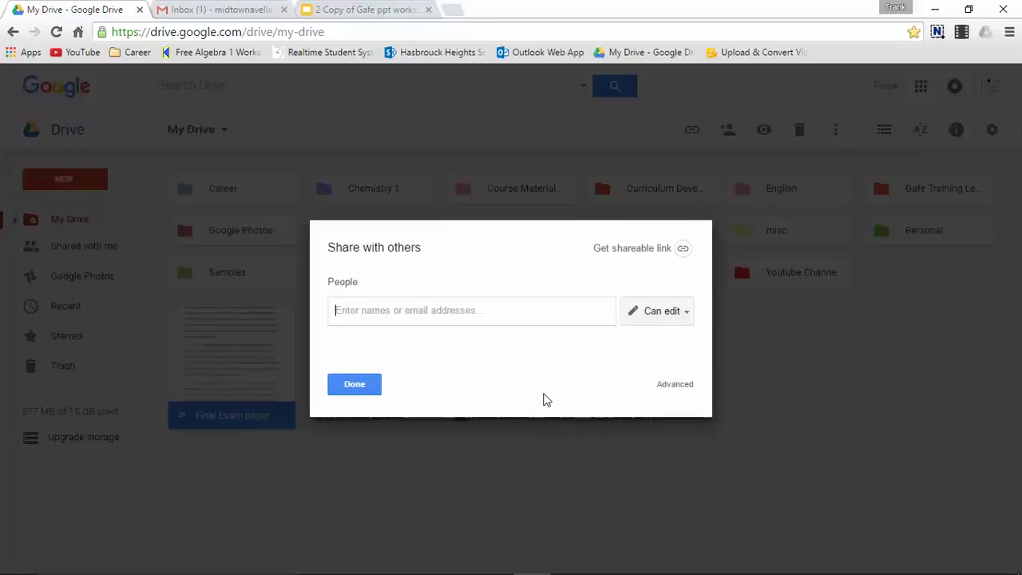
{"action": "type", "text": "midt"}
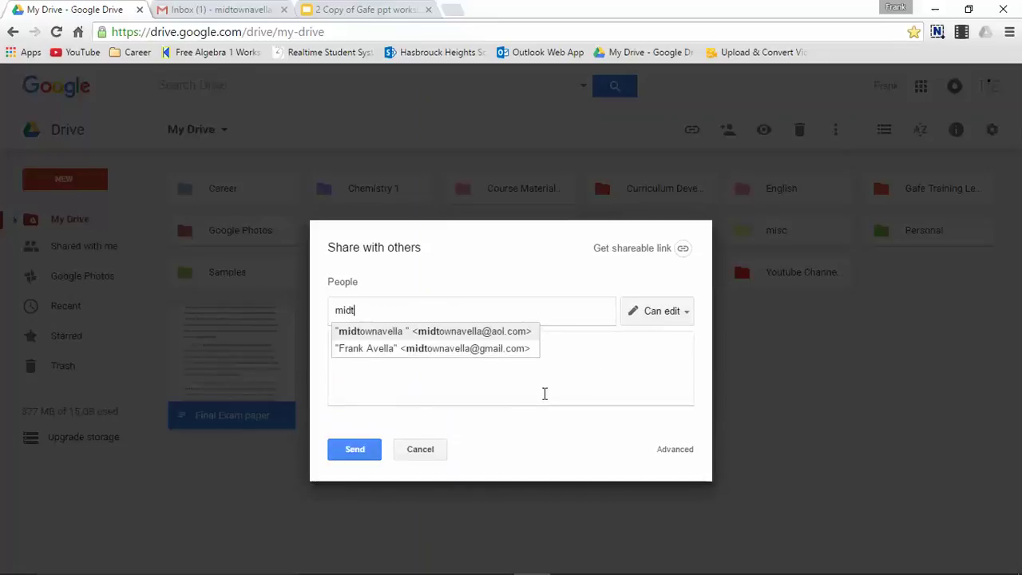
{"action": "key", "text": "Down"}
{"action": "key", "text": "Down"}
{"action": "key", "text": "Return"}
{"action": "left_click", "coordinate": [688, 310]}
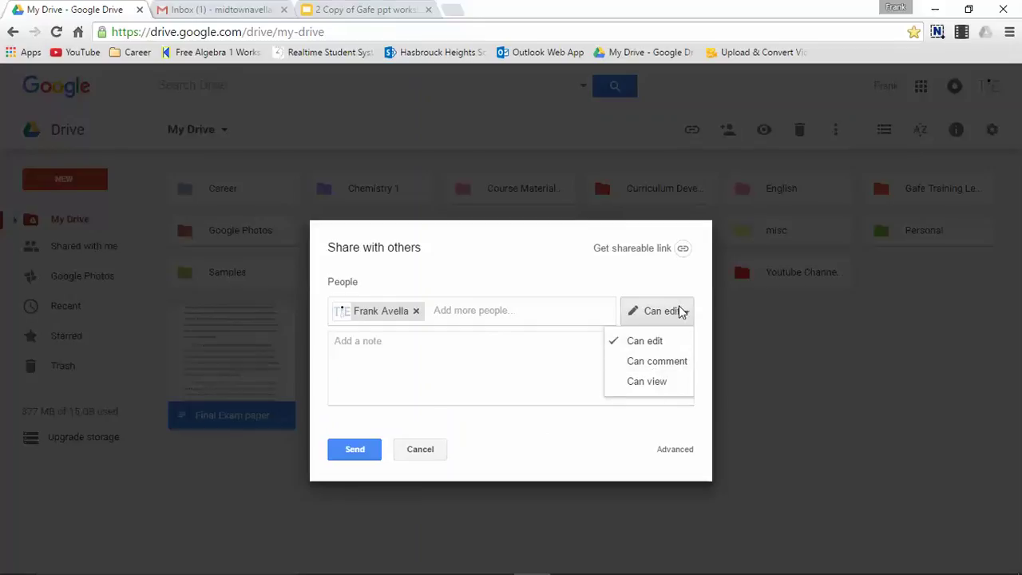
{"action": "left_click", "coordinate": [356, 450]}
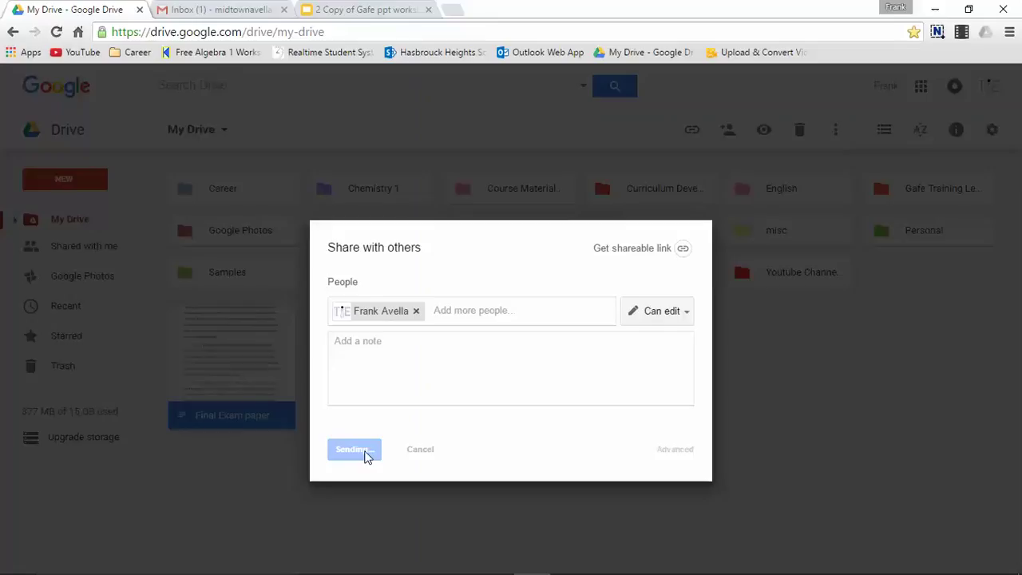
Step: Switch to Gmail, read the "Final Exam paper - Invitation to edit" message, open the document from it, and close the document
{"action": "key", "text": "ctrl+Tab"}
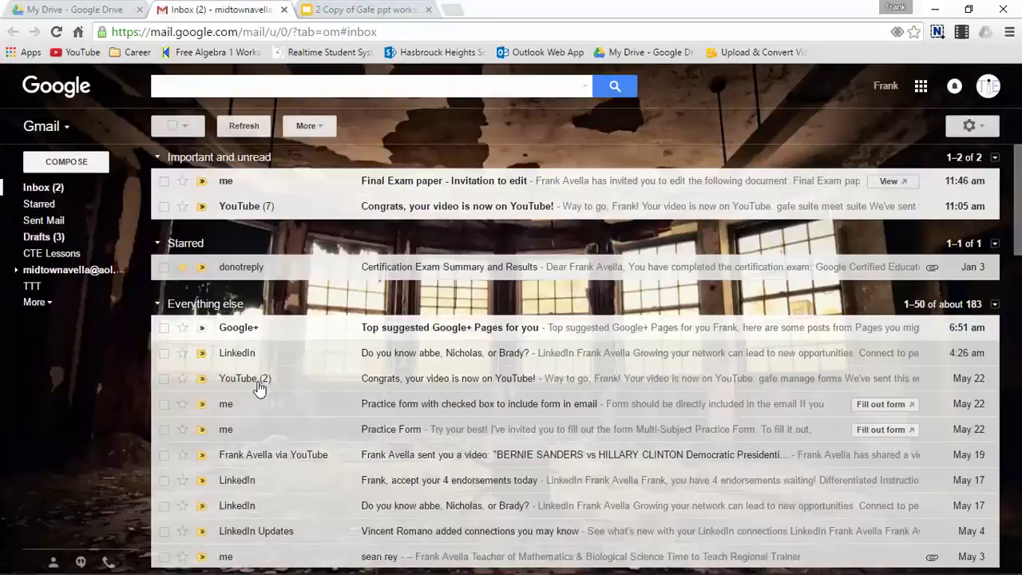
{"action": "left_click", "coordinate": [431, 190]}
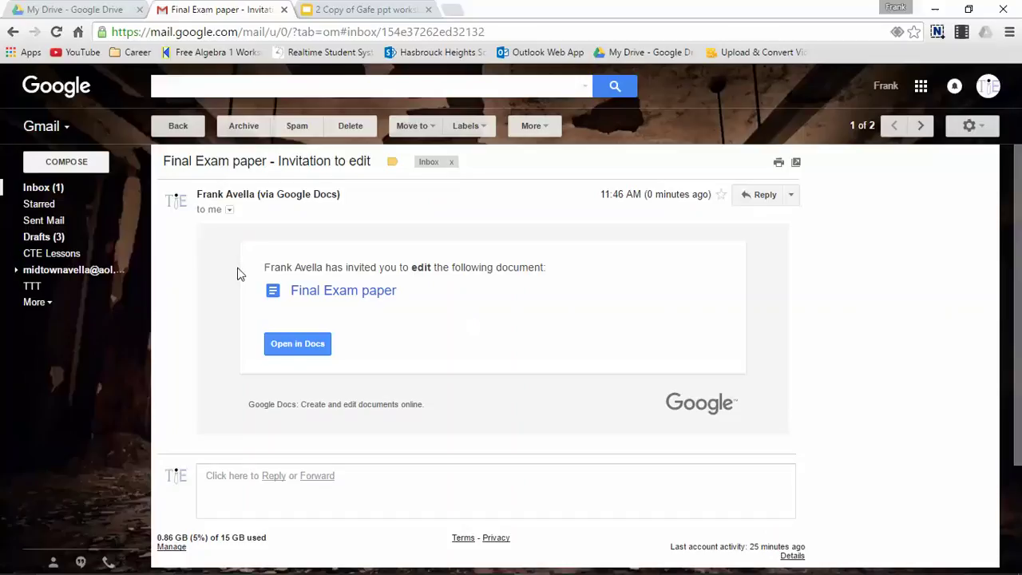
{"action": "left_click", "coordinate": [301, 346]}
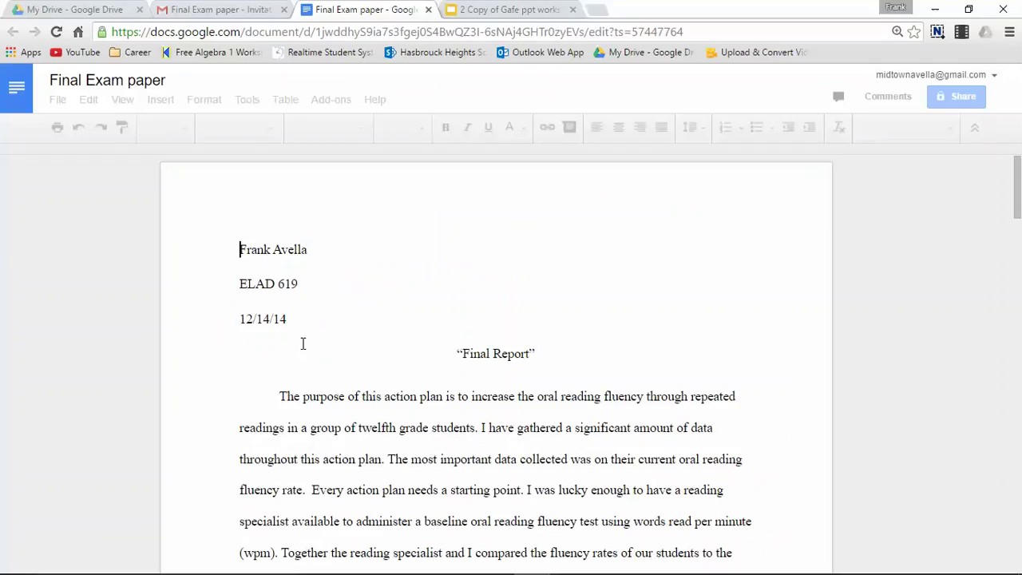
{"action": "left_click", "coordinate": [428, 10]}
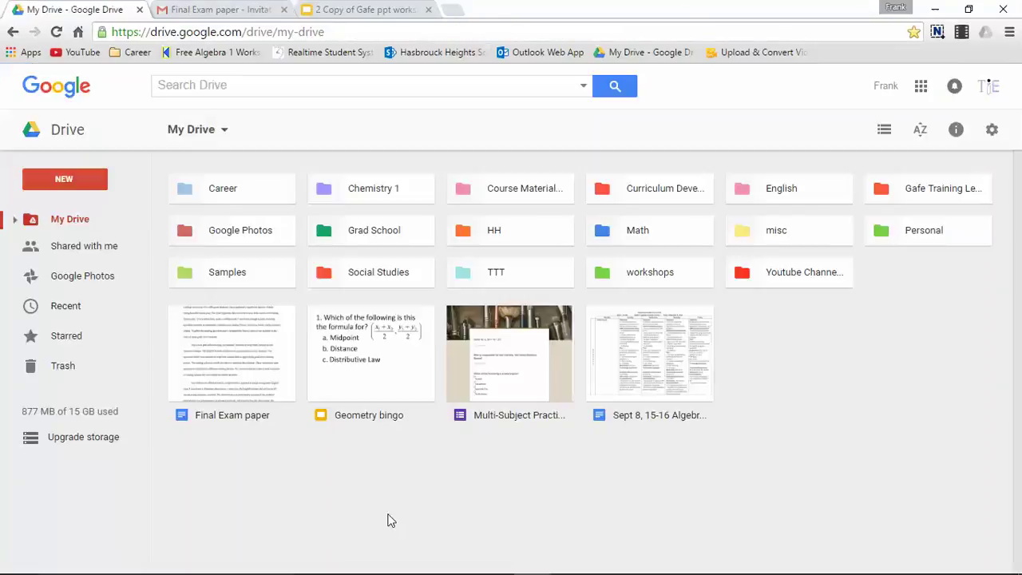
Step: Turn on link sharing for the Final Exam paper in My Drive and copy its shareable link
{"action": "left_click", "coordinate": [251, 349]}
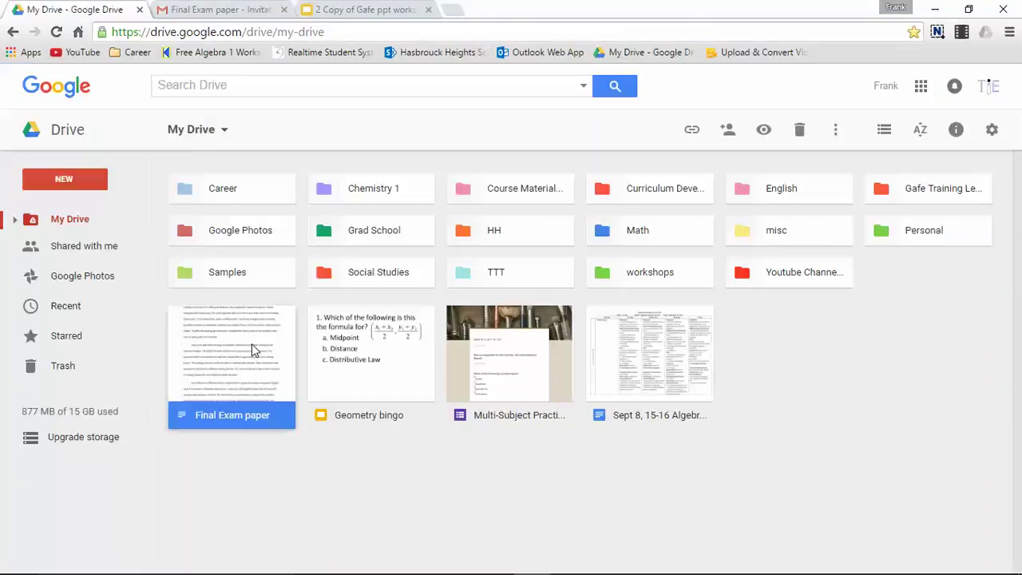
{"action": "right_click", "coordinate": [251, 349]}
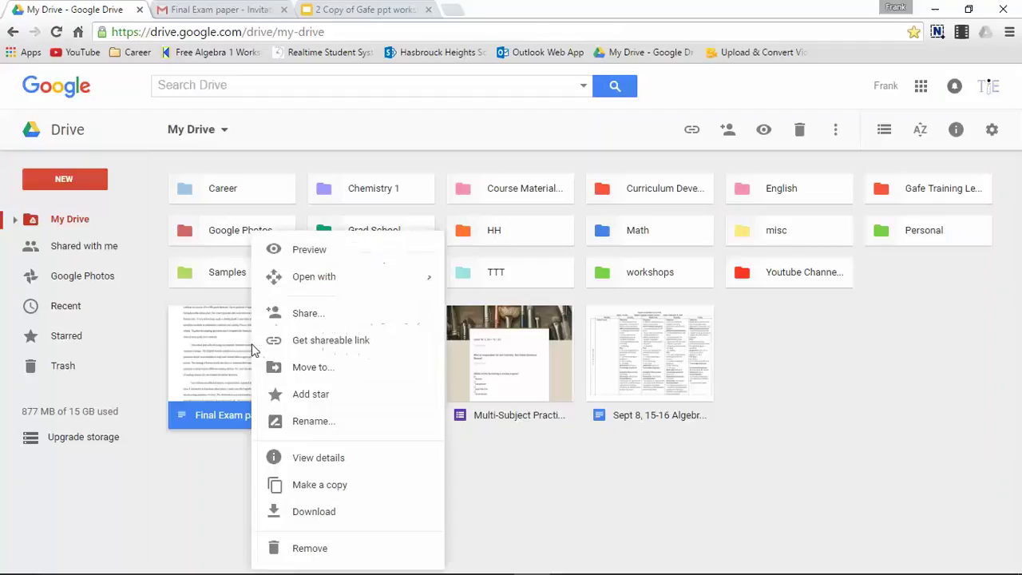
{"action": "left_click", "coordinate": [339, 313]}
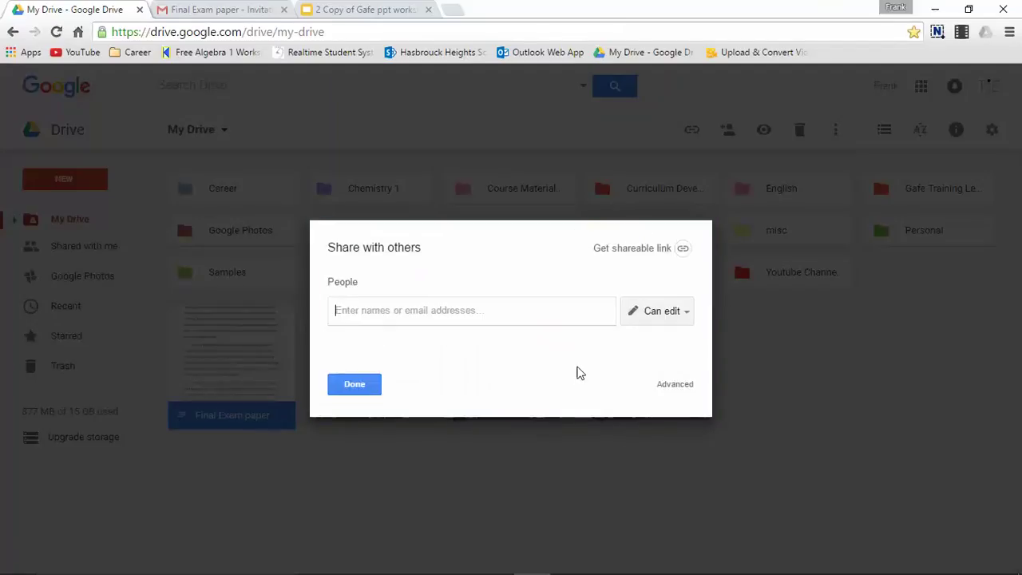
{"action": "left_click", "coordinate": [681, 250]}
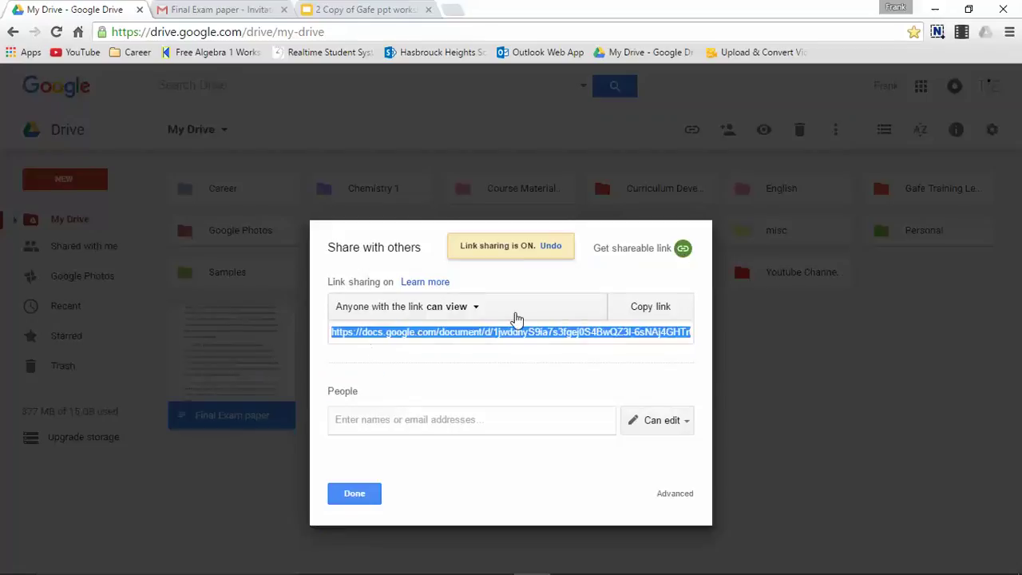
{"action": "left_click", "coordinate": [665, 307]}
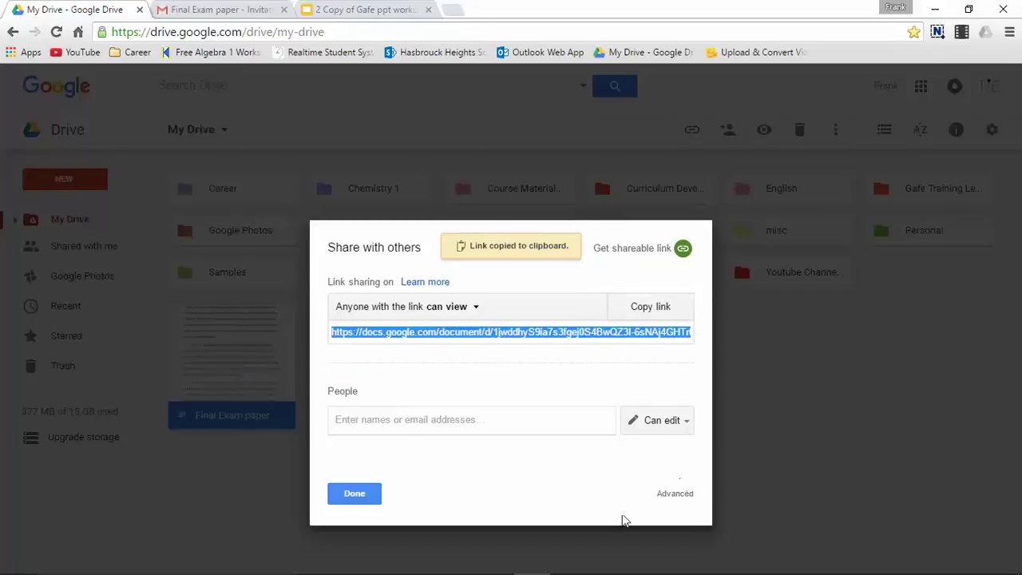
Step: Open the copied Final Exam paper link in a new browser tab to check the shared document
{"action": "key", "text": "ctrl+t"}
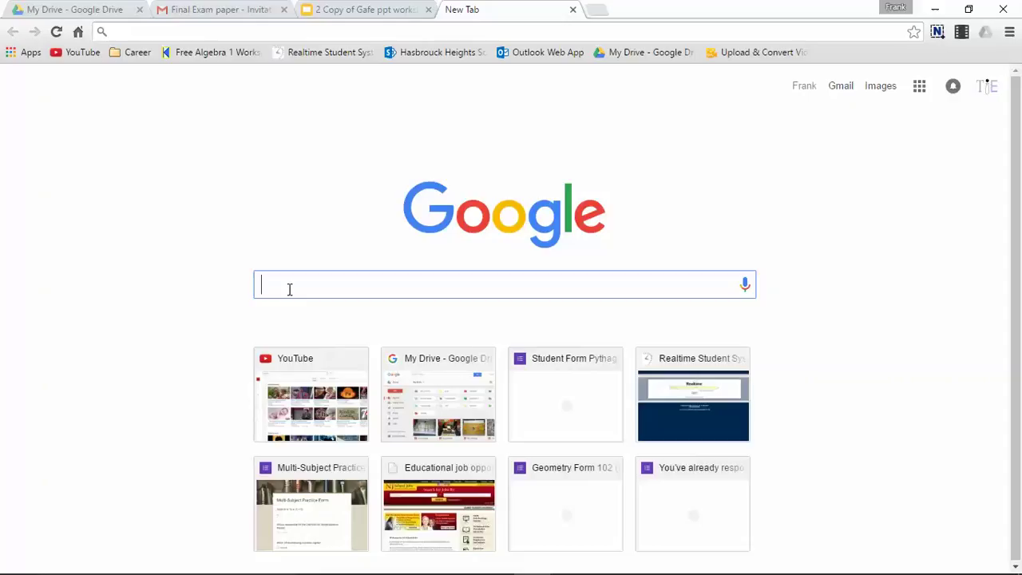
{"action": "right_click", "coordinate": [289, 289]}
{"action": "left_click", "coordinate": [324, 377]}
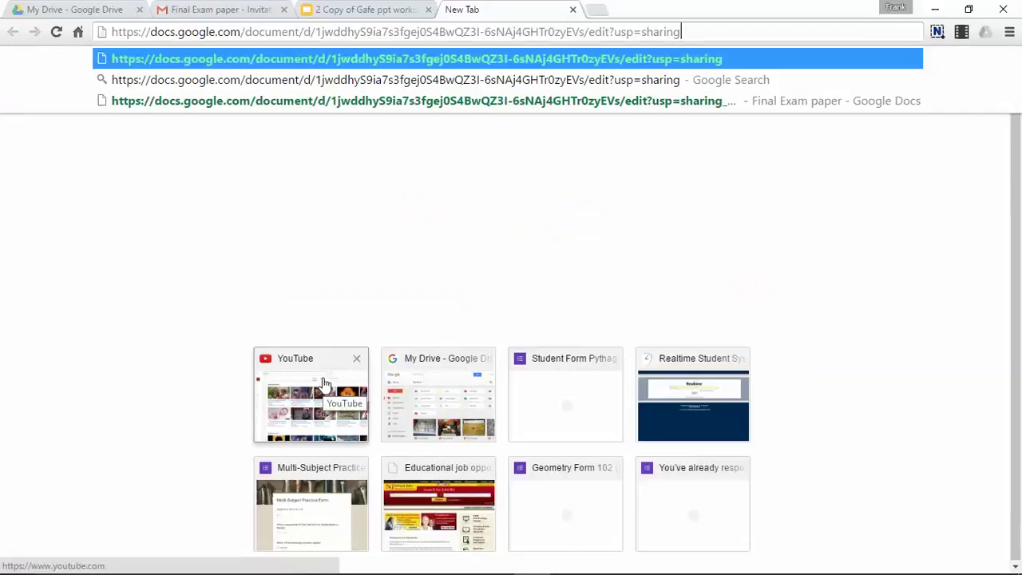
{"action": "key", "text": "Return"}
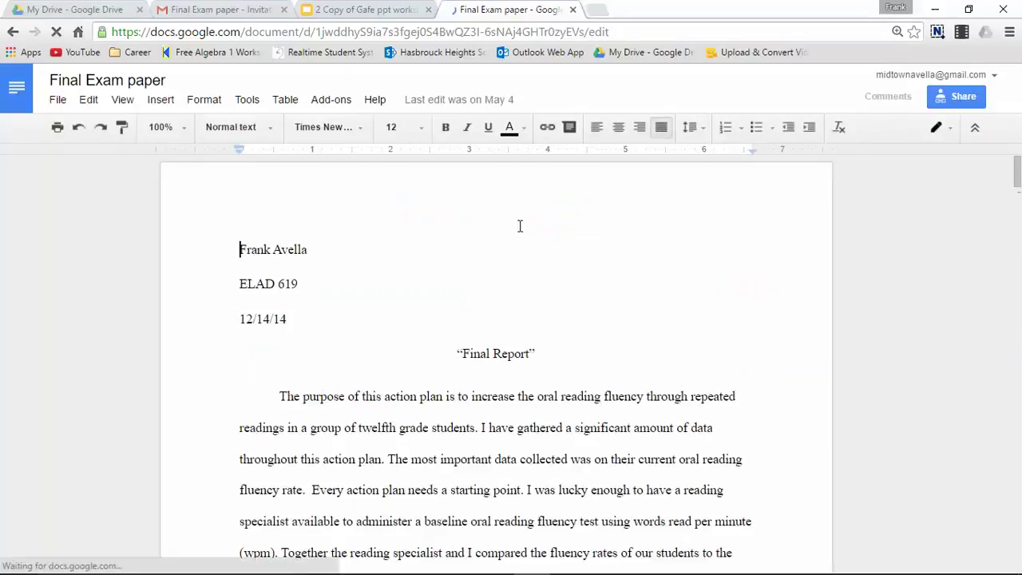
Step: Return to My Drive and open the advanced sharing settings for Course Summary.docx
{"action": "key", "text": "ctrl+1"}
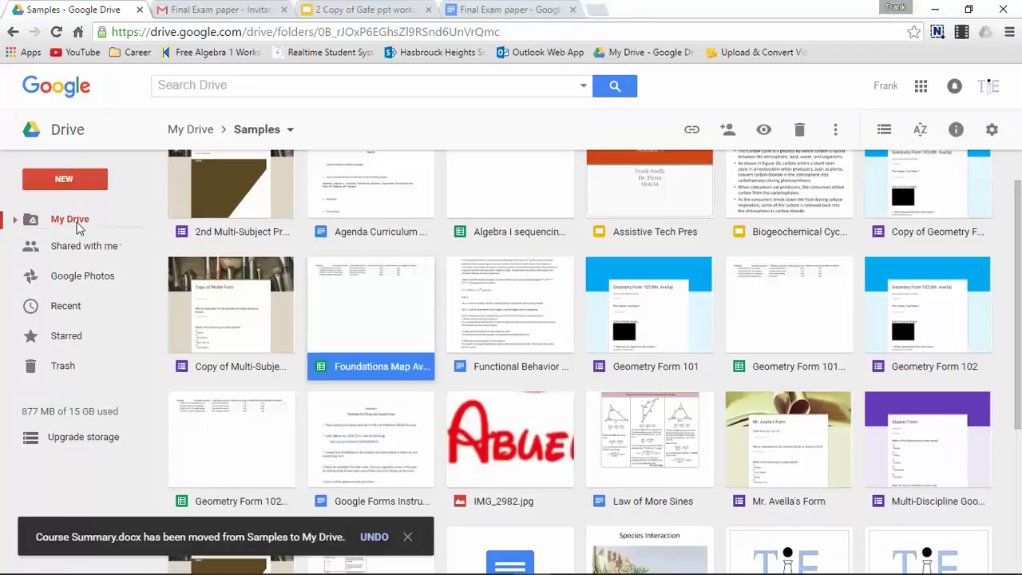
{"action": "left_click", "coordinate": [75, 221]}
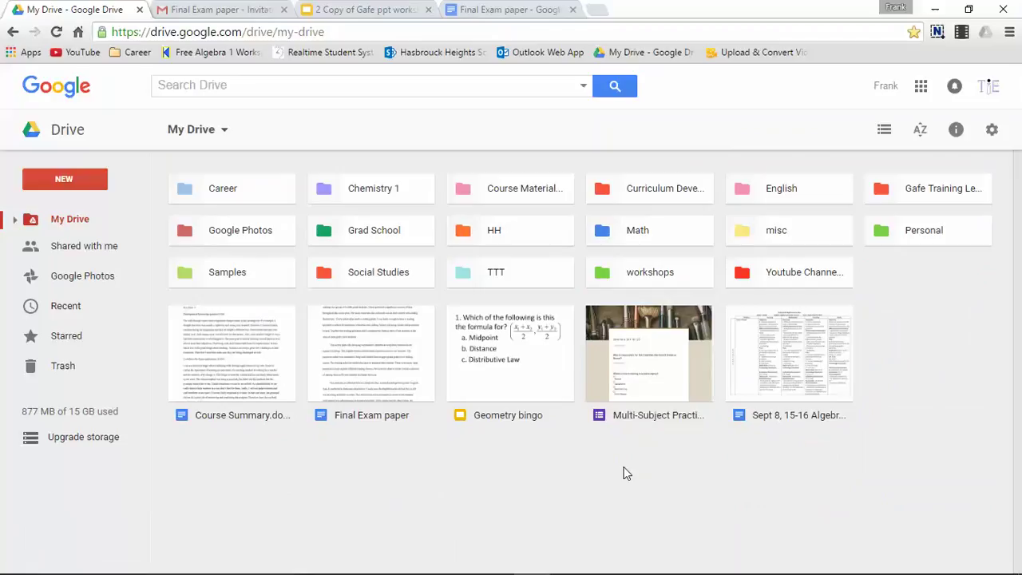
{"action": "left_click", "coordinate": [226, 354]}
{"action": "right_click", "coordinate": [226, 354]}
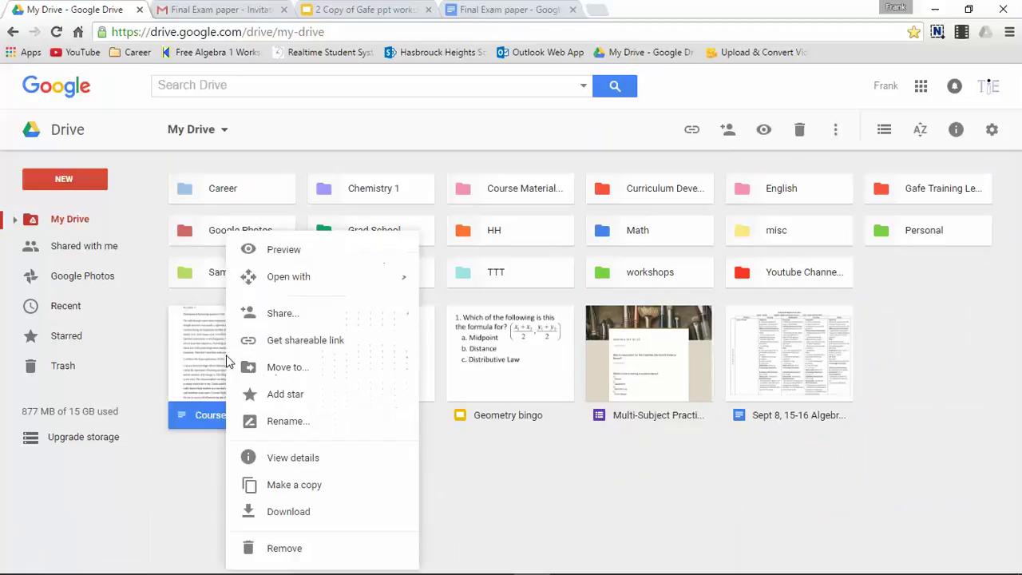
{"action": "left_click", "coordinate": [299, 313]}
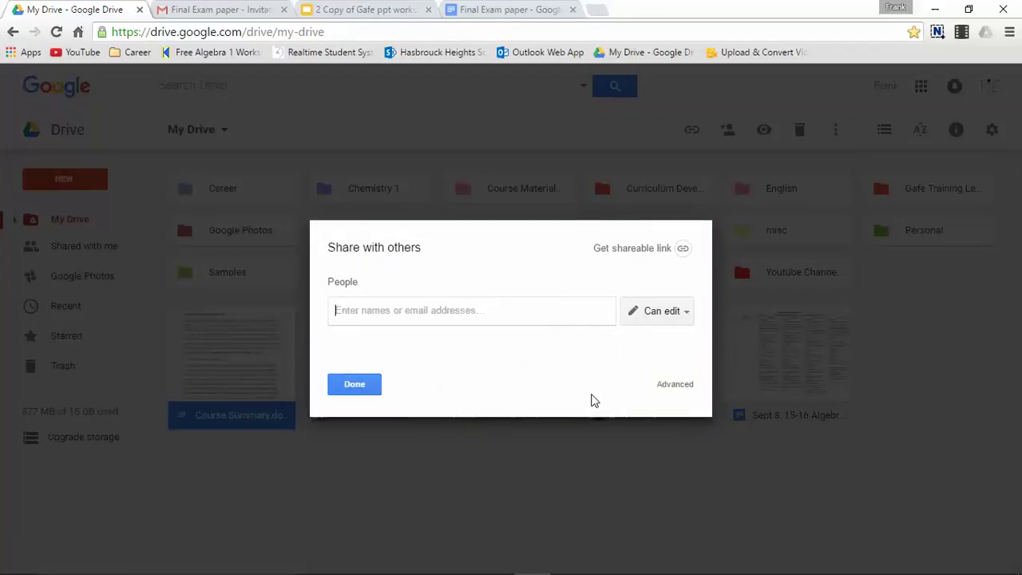
{"action": "left_click", "coordinate": [676, 384]}
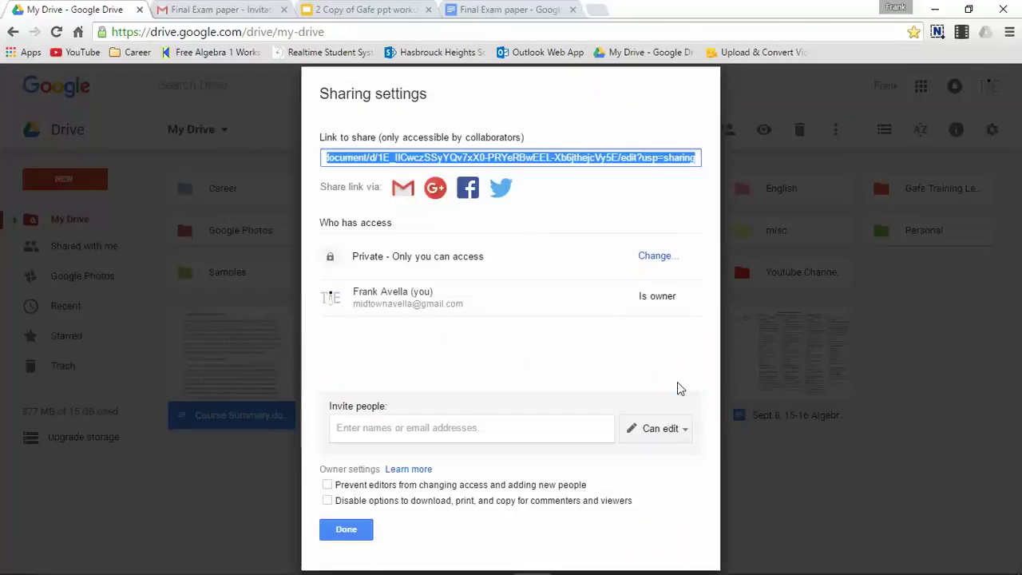
Step: Share Course Summary.docx to Facebook with link sharing on for anyone with the link, and open the post's audience choices
{"action": "left_click", "coordinate": [467, 188]}
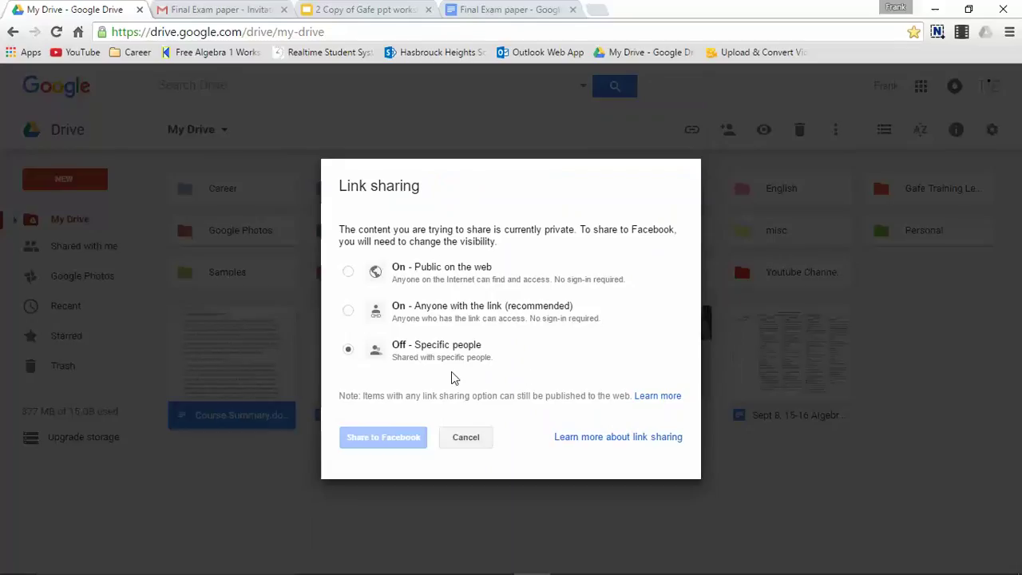
{"action": "left_click", "coordinate": [343, 308]}
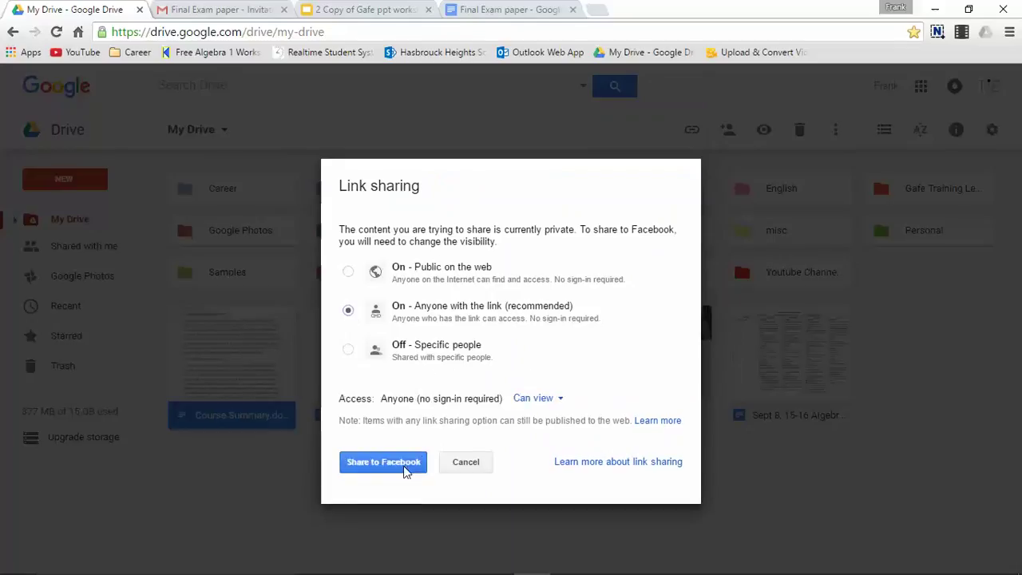
{"action": "left_click", "coordinate": [404, 467]}
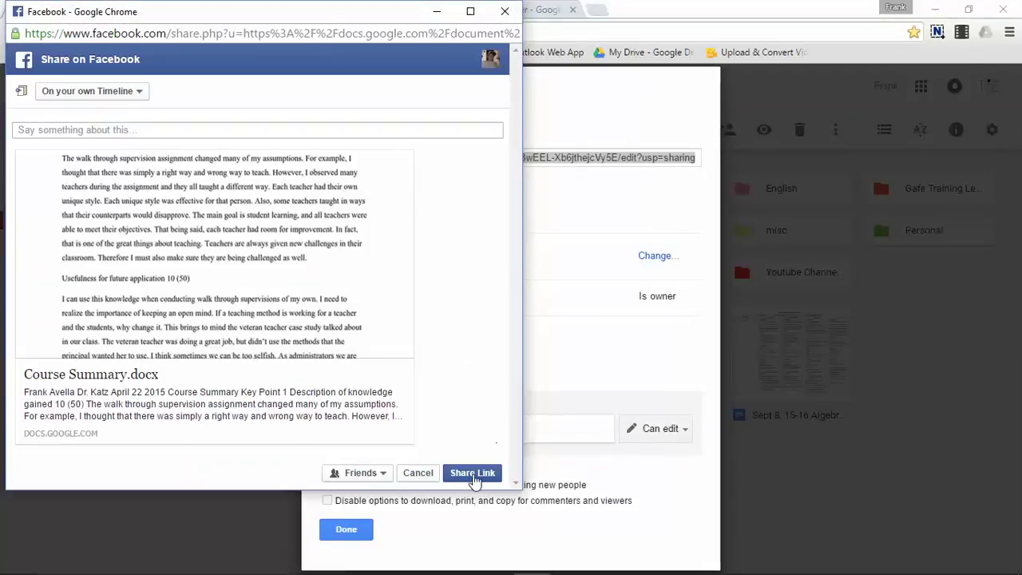
{"action": "left_click", "coordinate": [384, 474]}
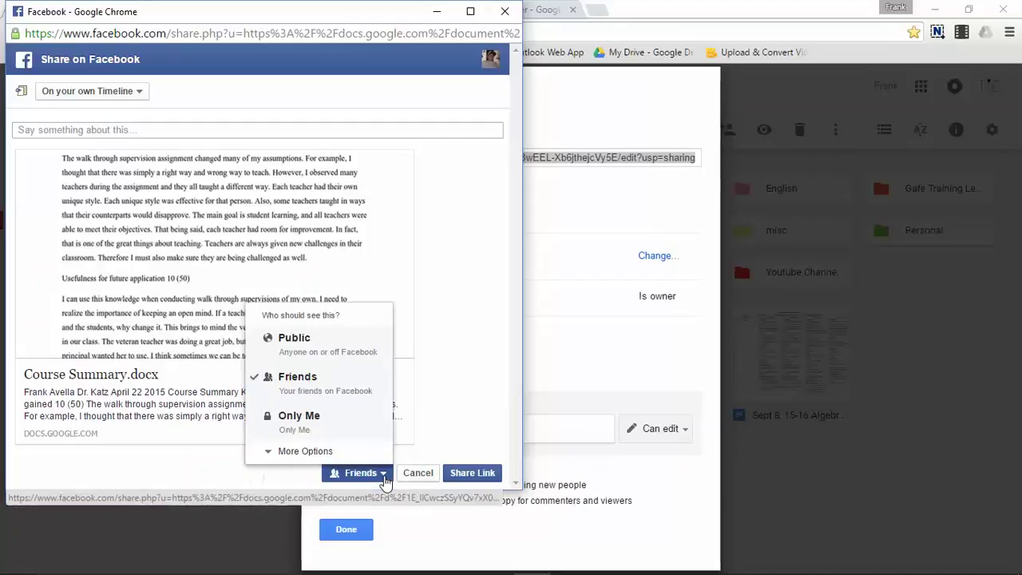